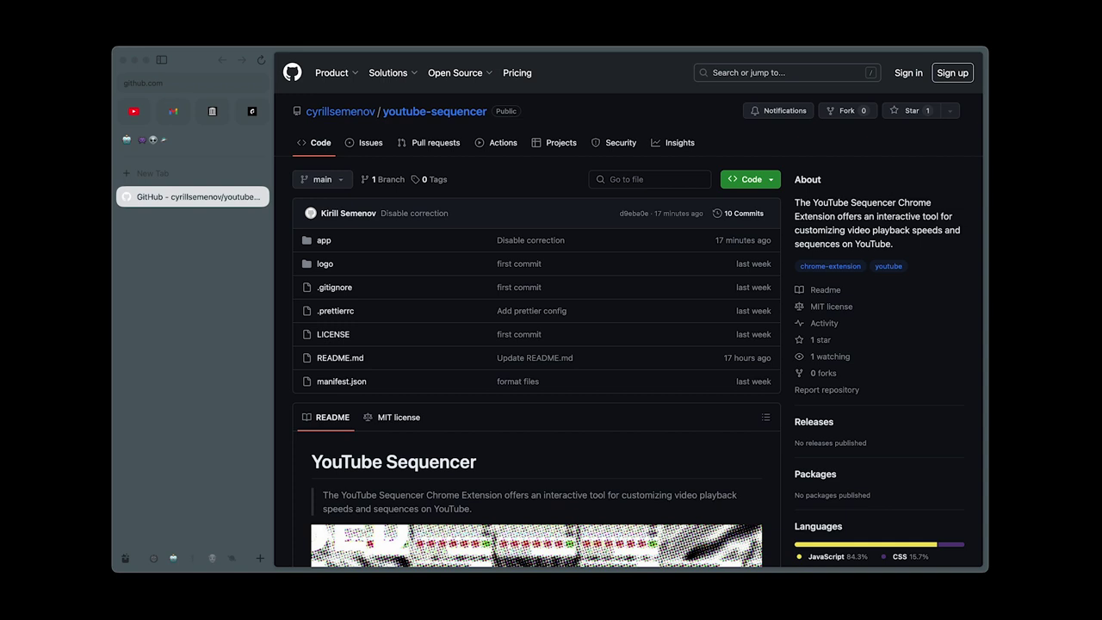
Download the youtube-sequencer repository as a ZIP archive from GitHub's Code menu.
click(758, 181)
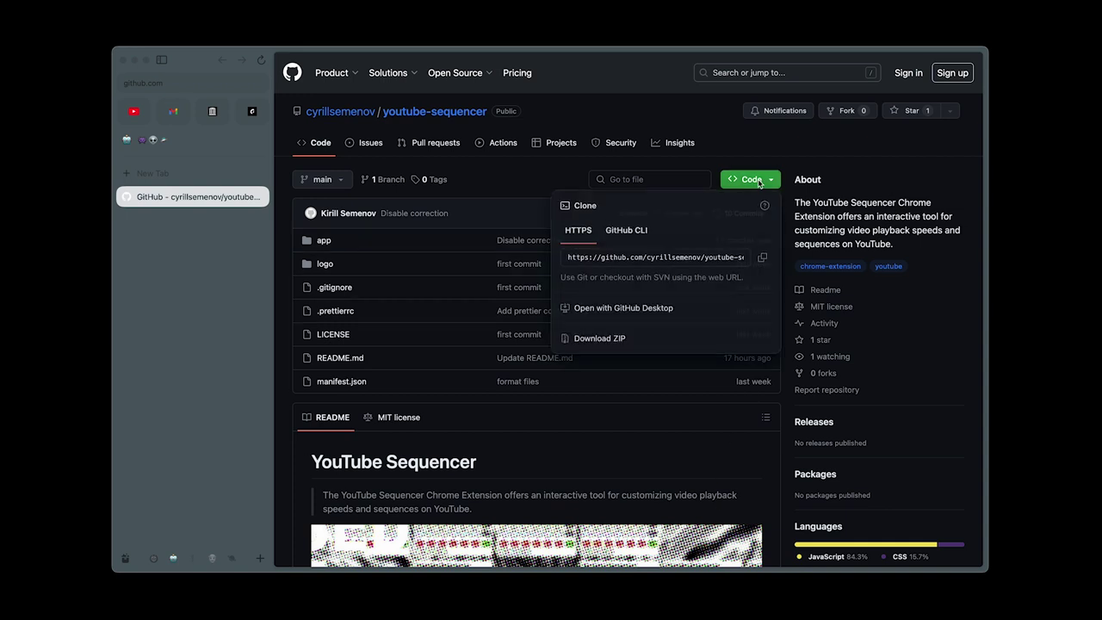
click(618, 345)
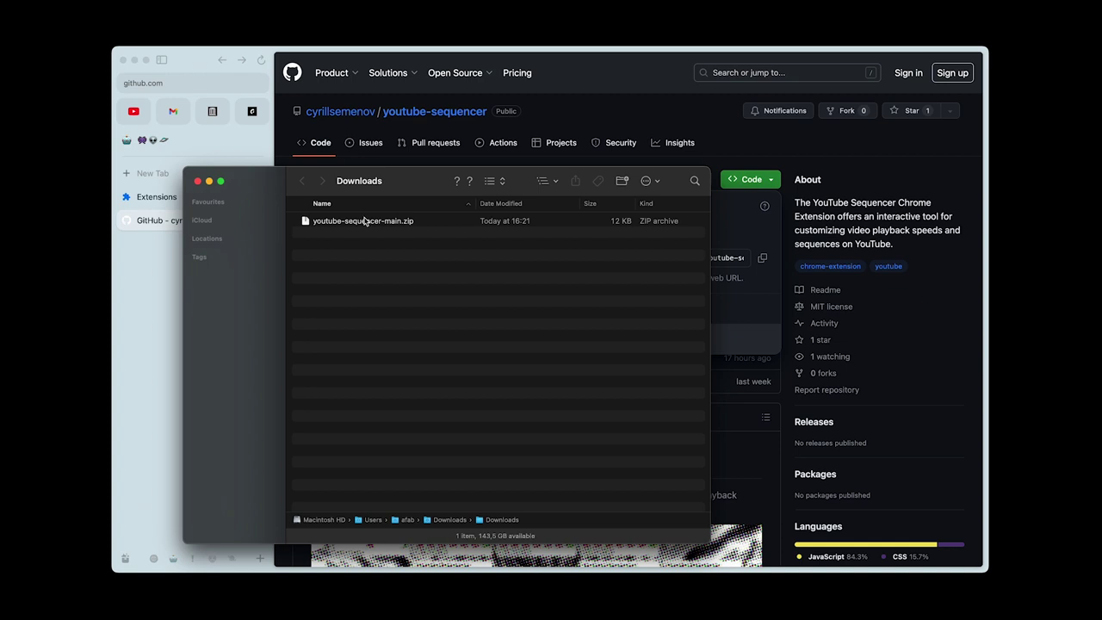
Extract youtube-sequencer-main.zip in Downloads and expand the youtube-sequencer-main folder to show its files.
click(365, 222)
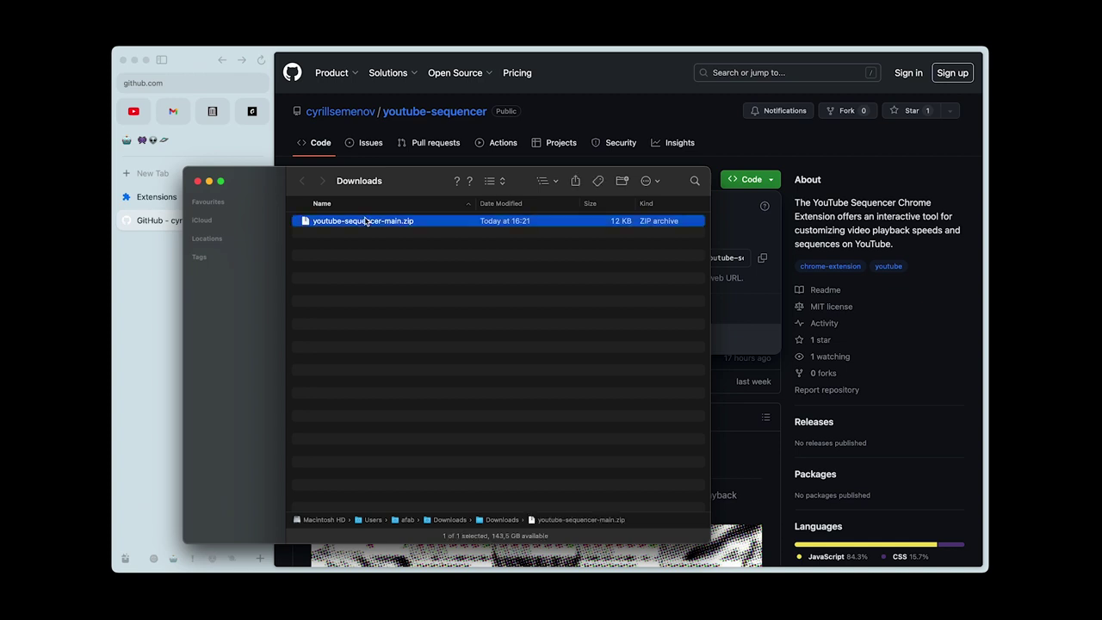
double_click(365, 221)
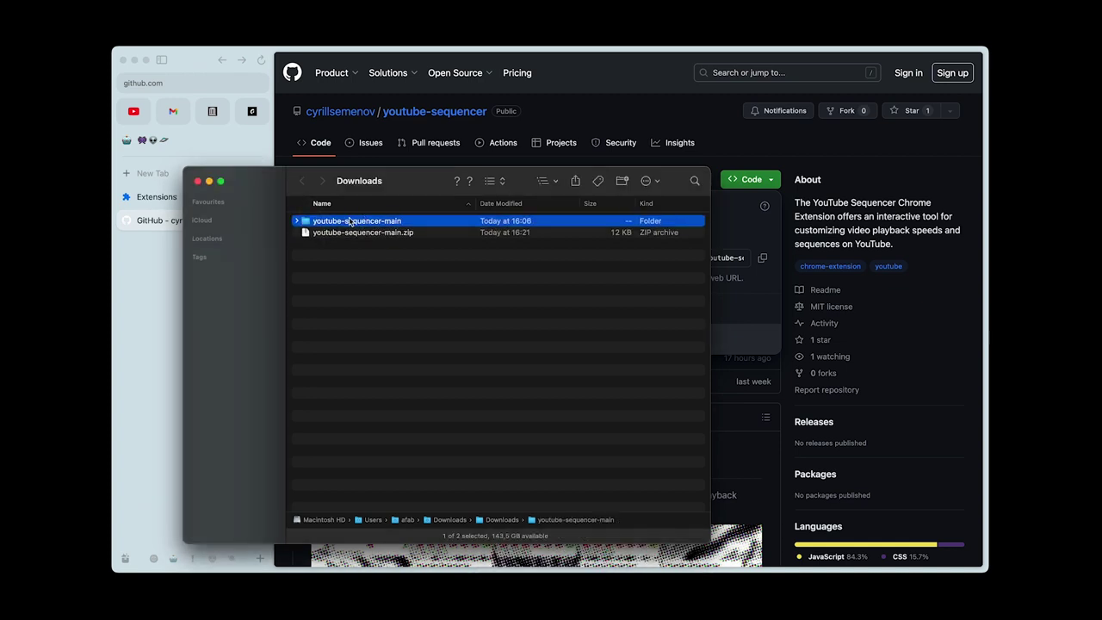
click(297, 221)
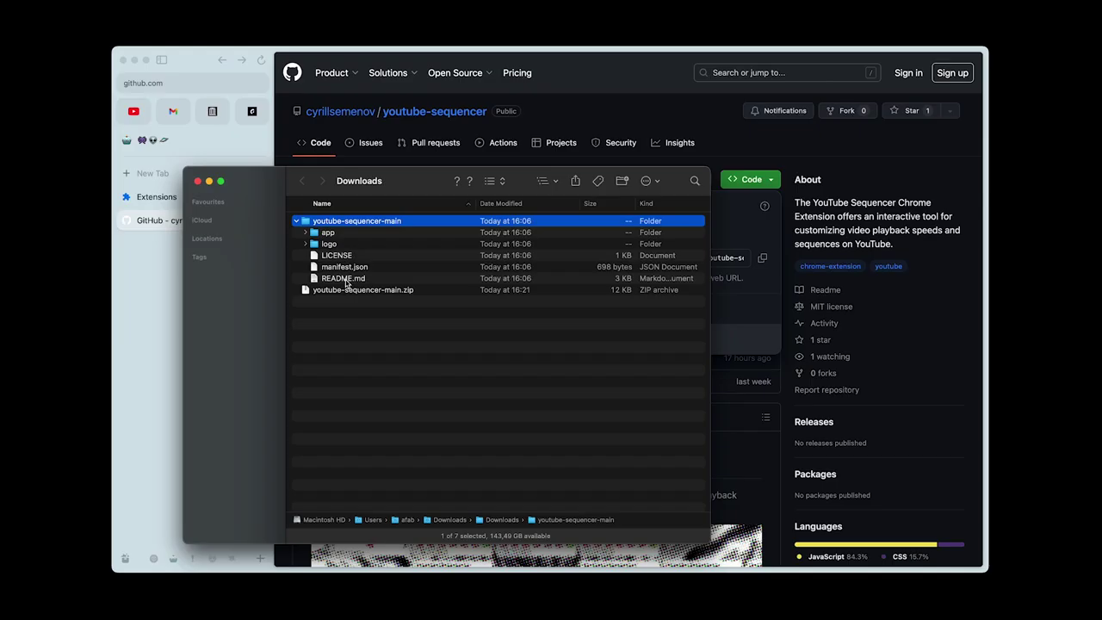
Go to chrome://extensions in a new Arc tab.
key(super+Tab)
key(super+t)
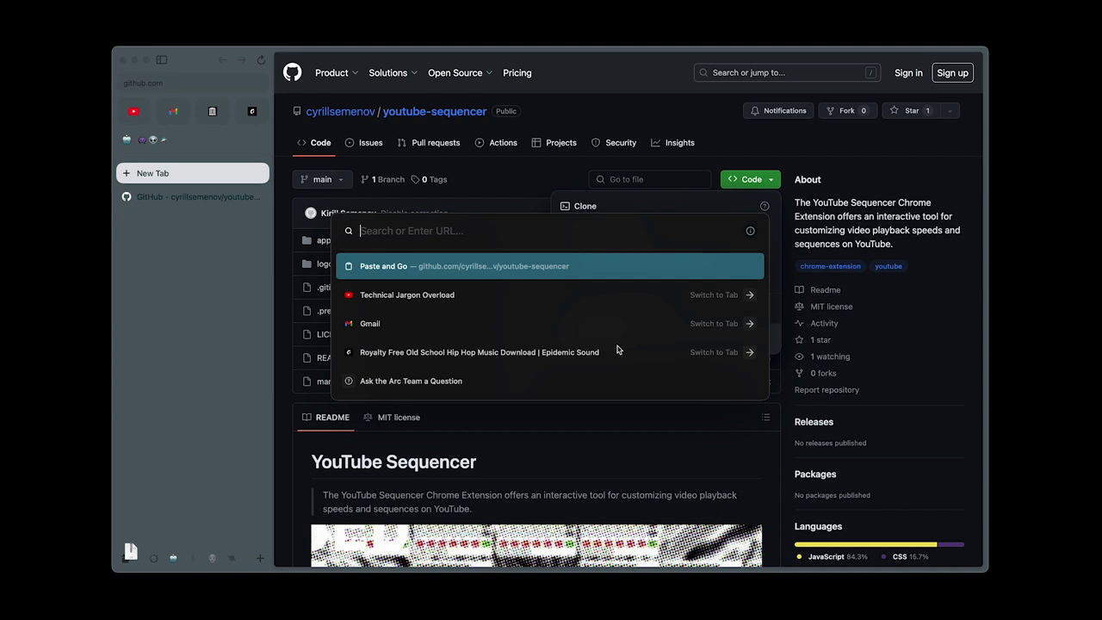
text(chrome:)
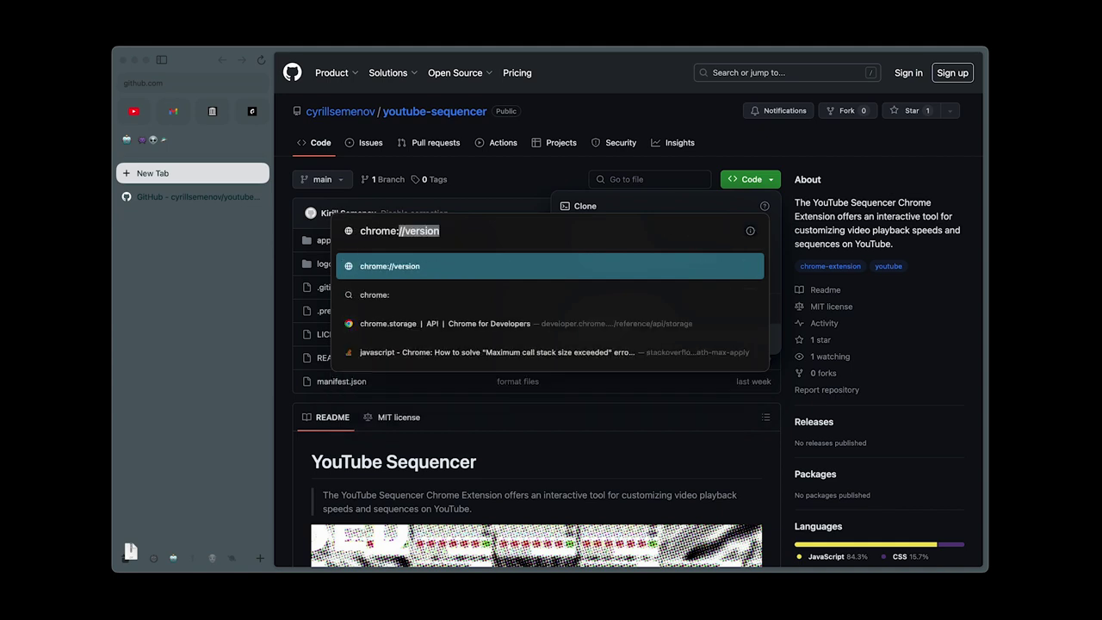
text(//ex)
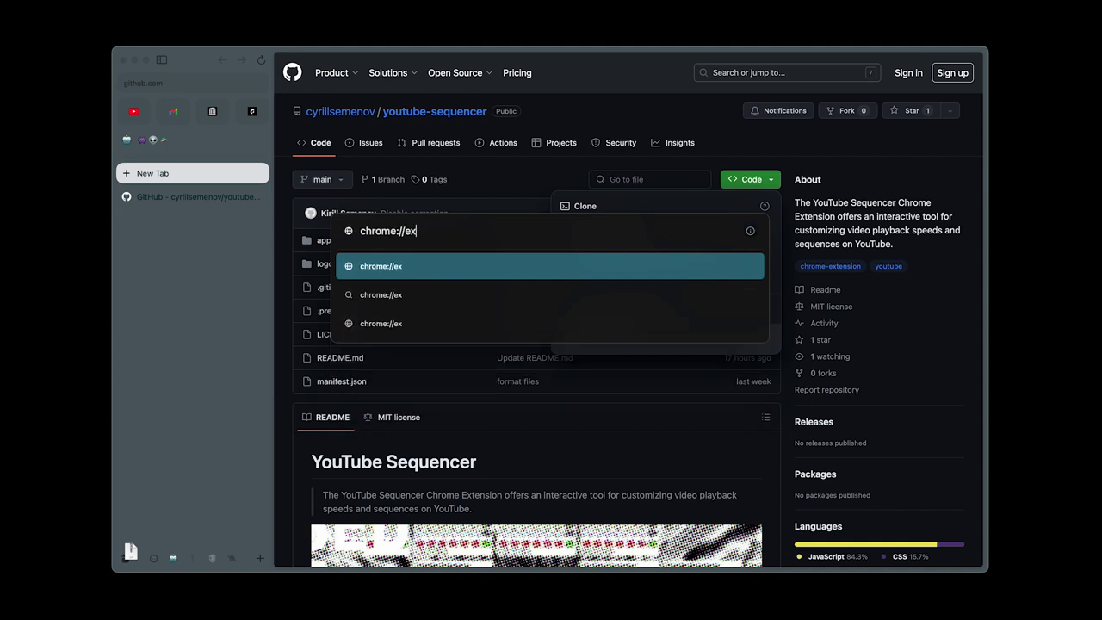
text(tensions)
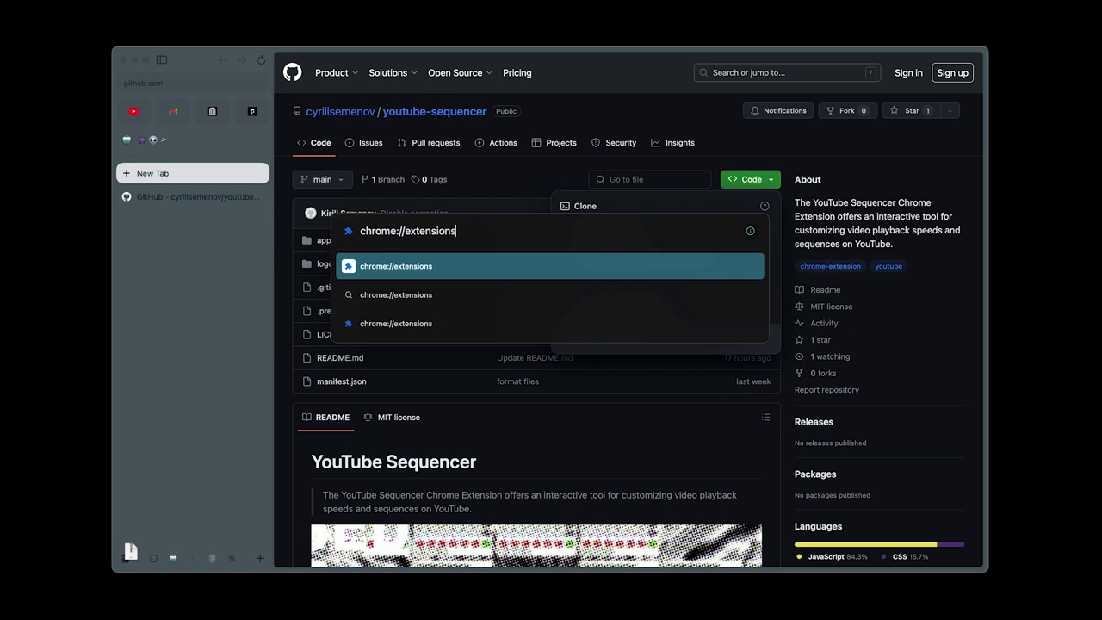
key(Return)
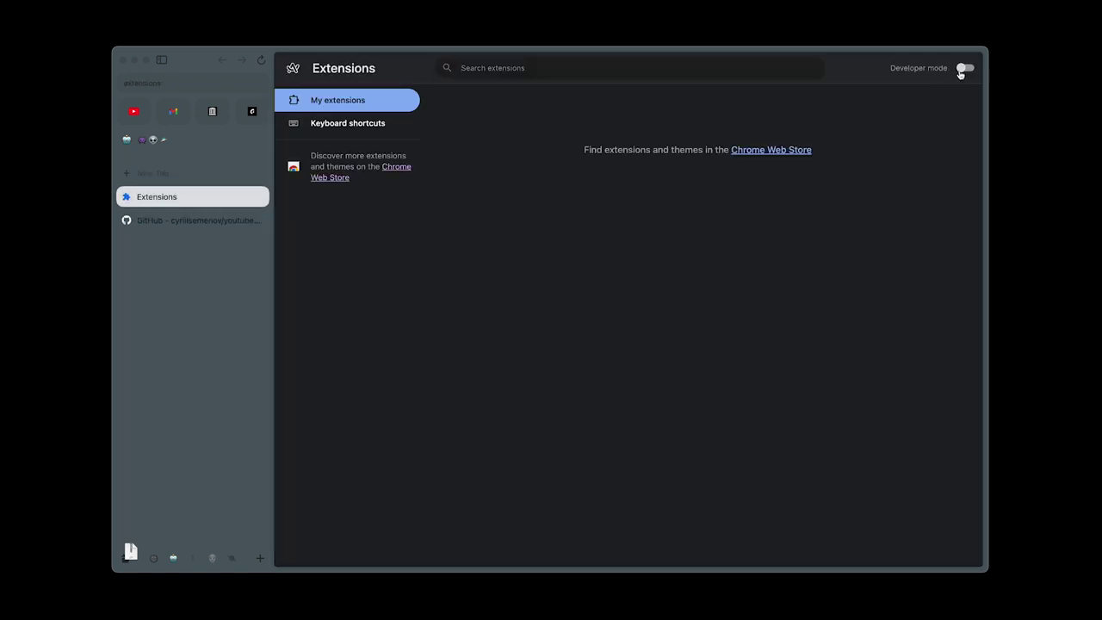
Turn on Developer mode and load the youtube-sequencer-main folder as an unpacked extension.
click(965, 68)
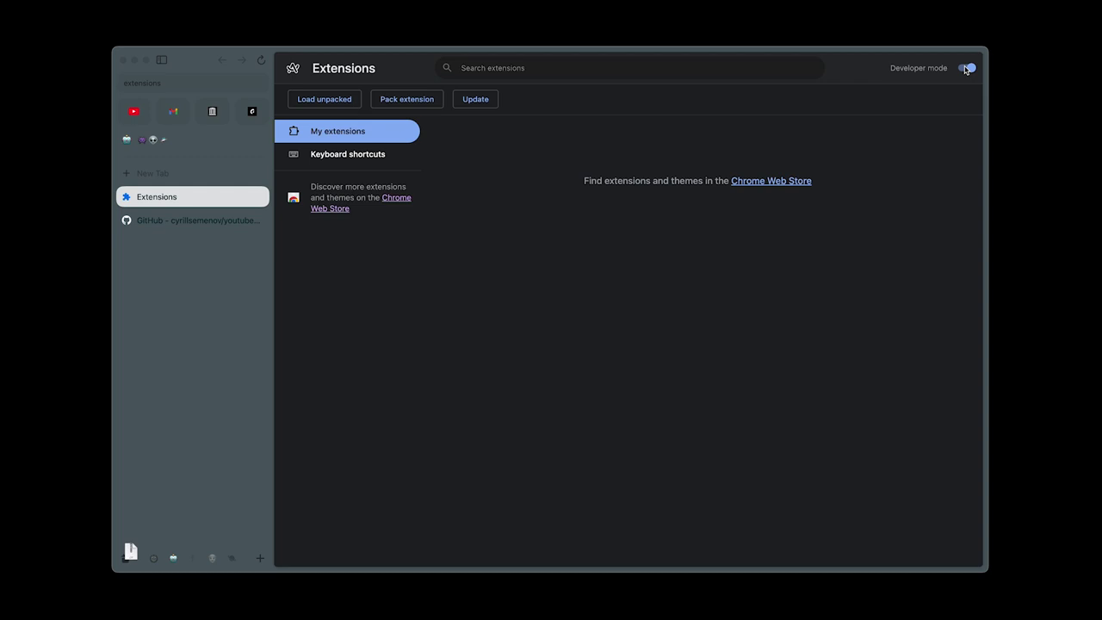
click(332, 100)
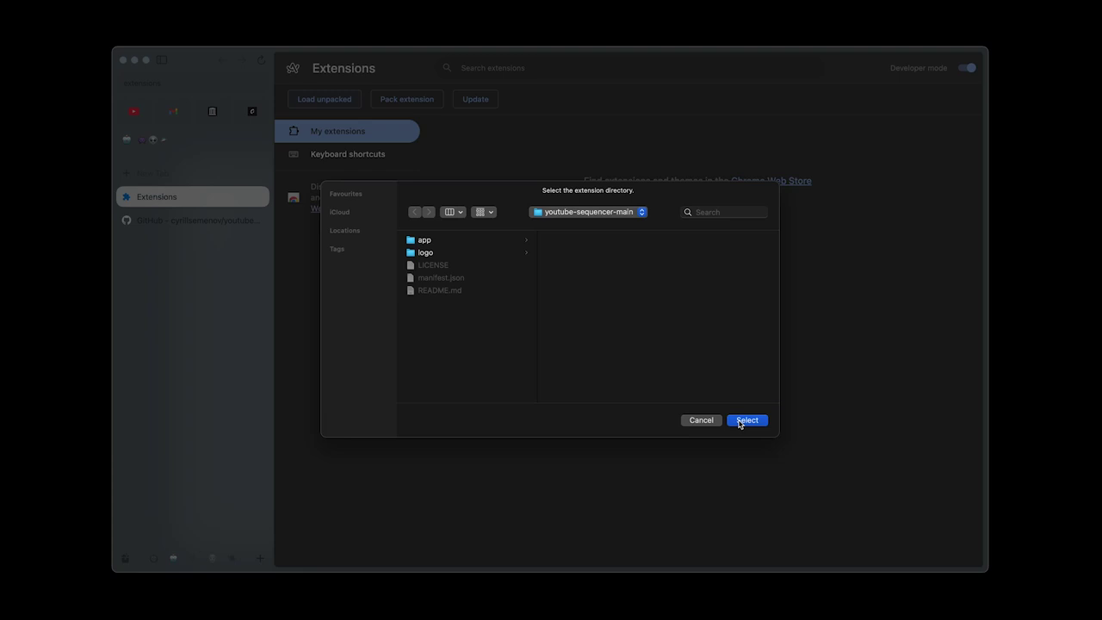
click(746, 420)
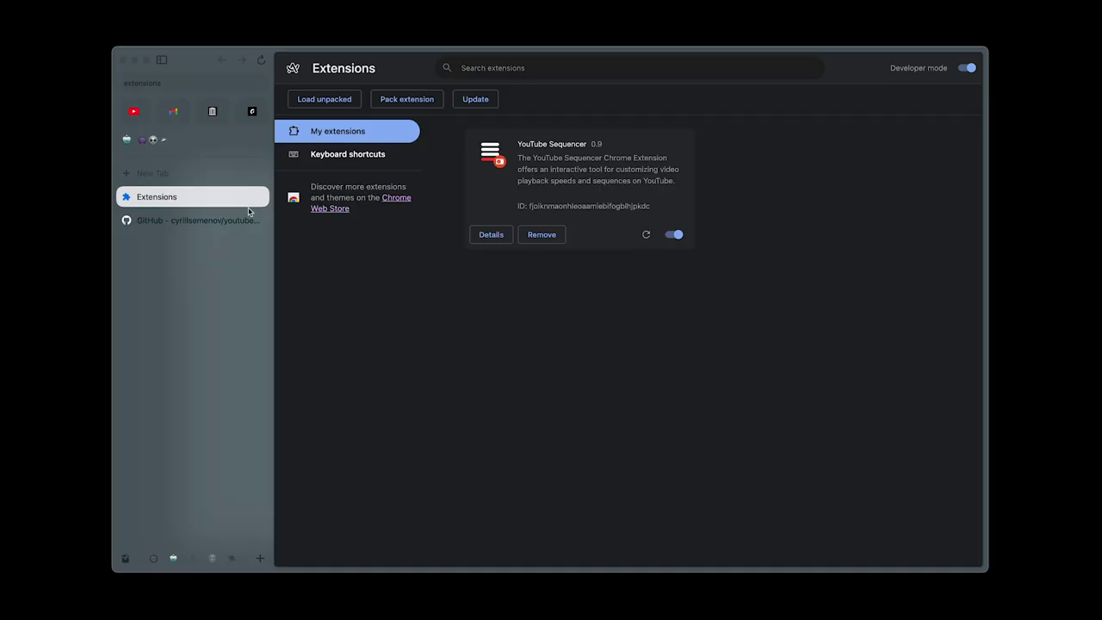
Switch to the YouTube video tab, reload it so the sequencer panel appears, and pause the video.
click(132, 112)
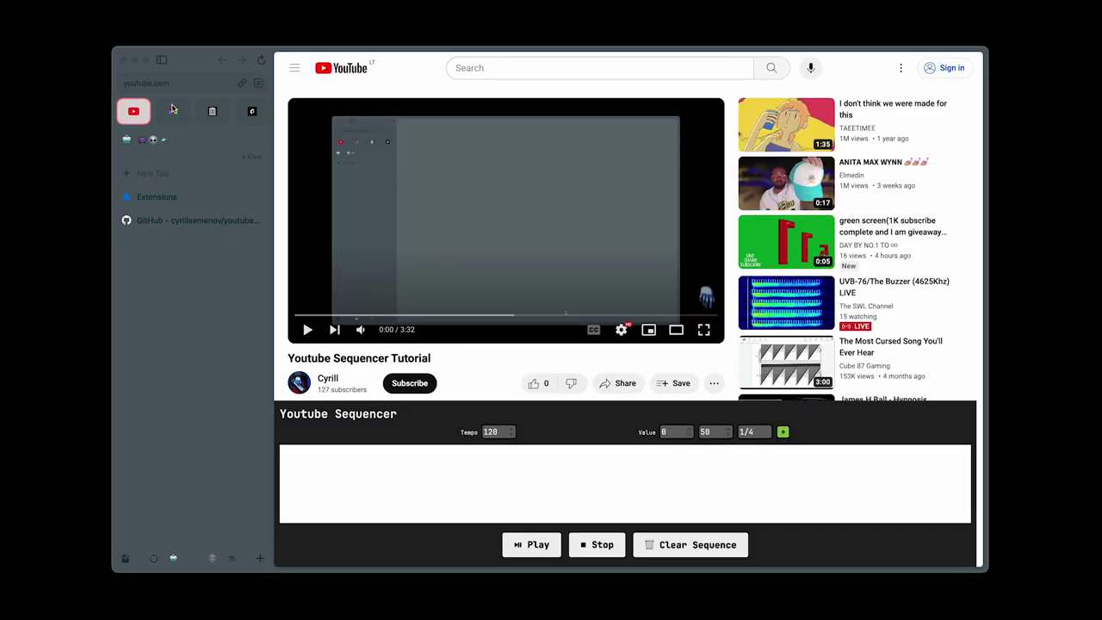
click(265, 61)
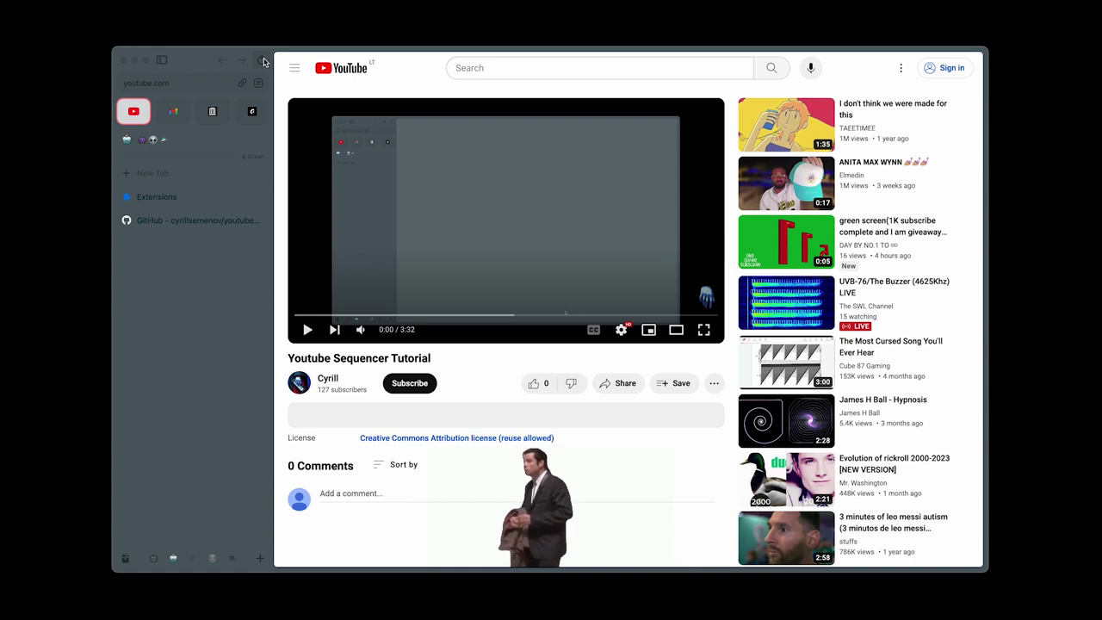
click(264, 61)
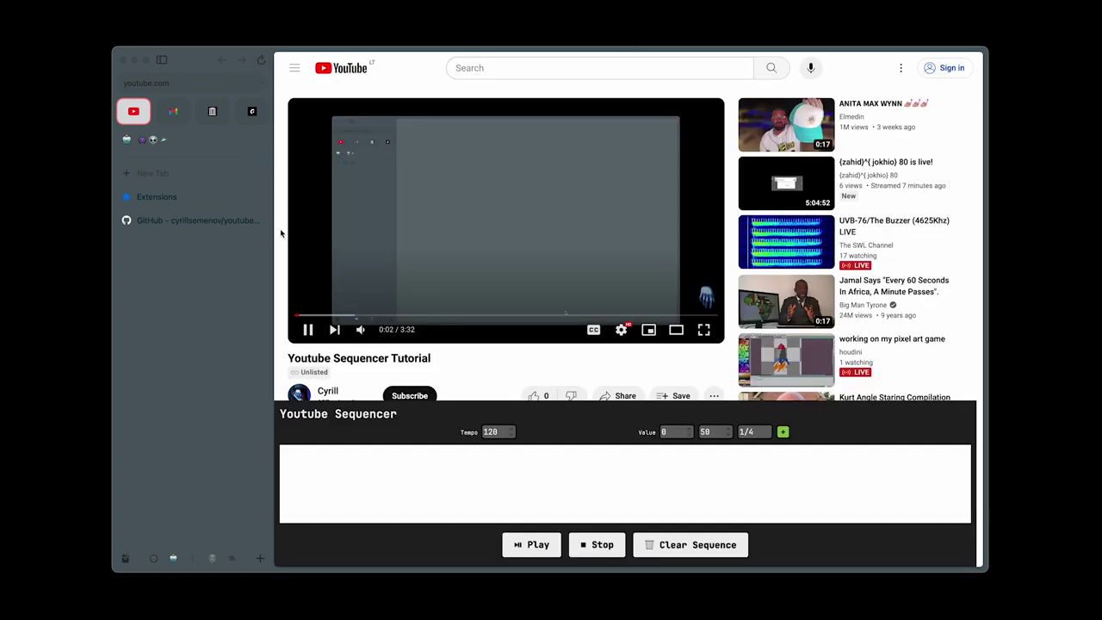
click(307, 332)
Add a 1, 50, 1/4 sequencer step, play the sequence, and raise the step's first value to 2.
click(729, 428)
click(729, 429)
click(729, 435)
click(729, 434)
click(755, 431)
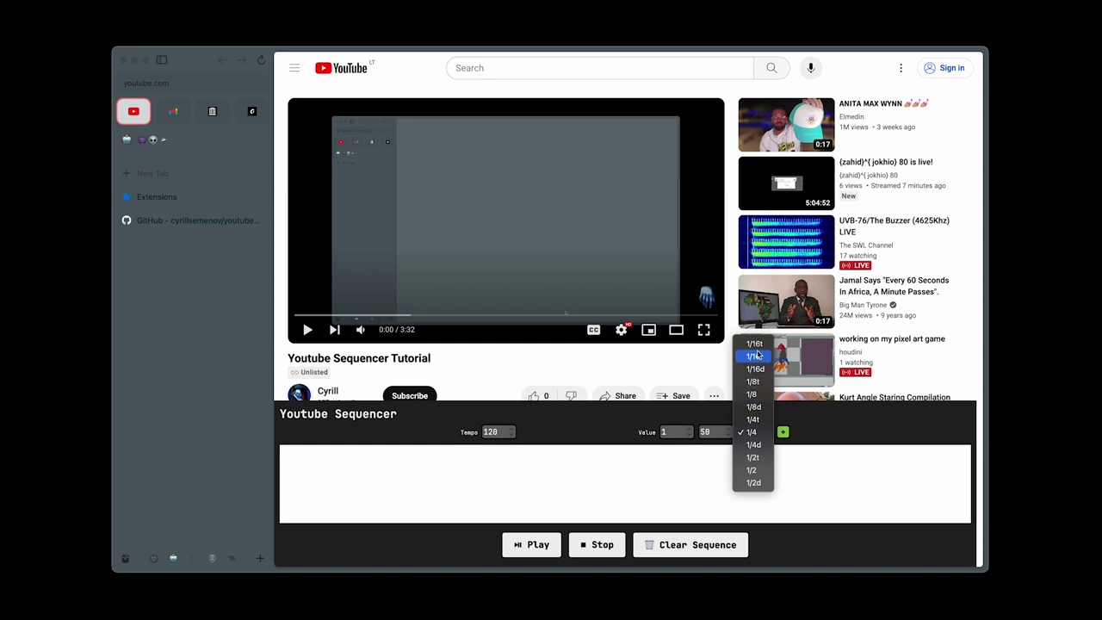
click(783, 432)
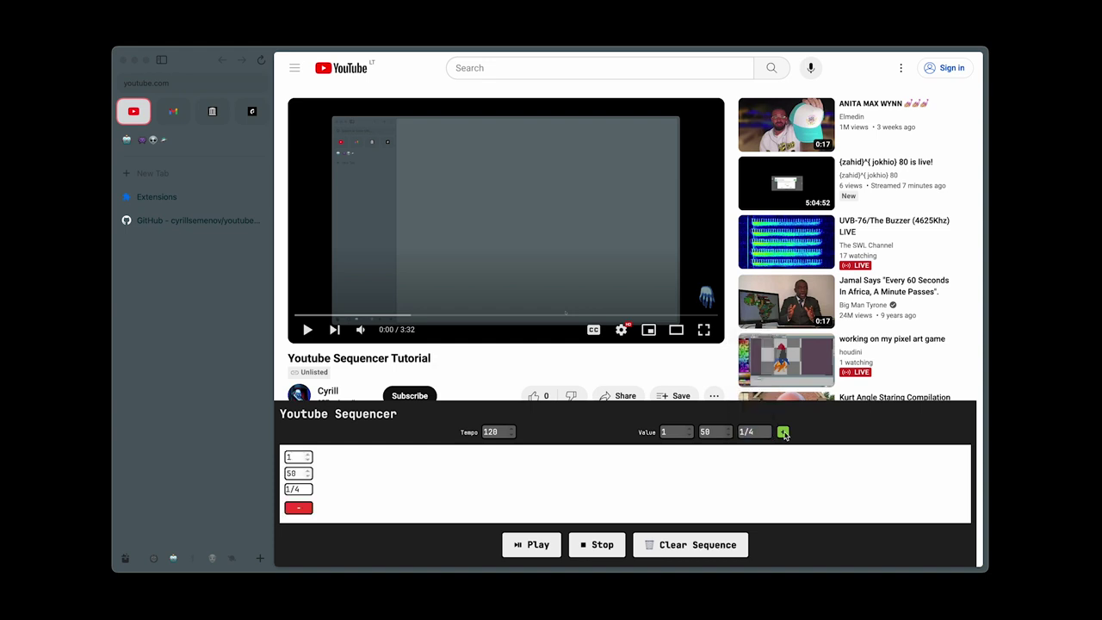
click(541, 546)
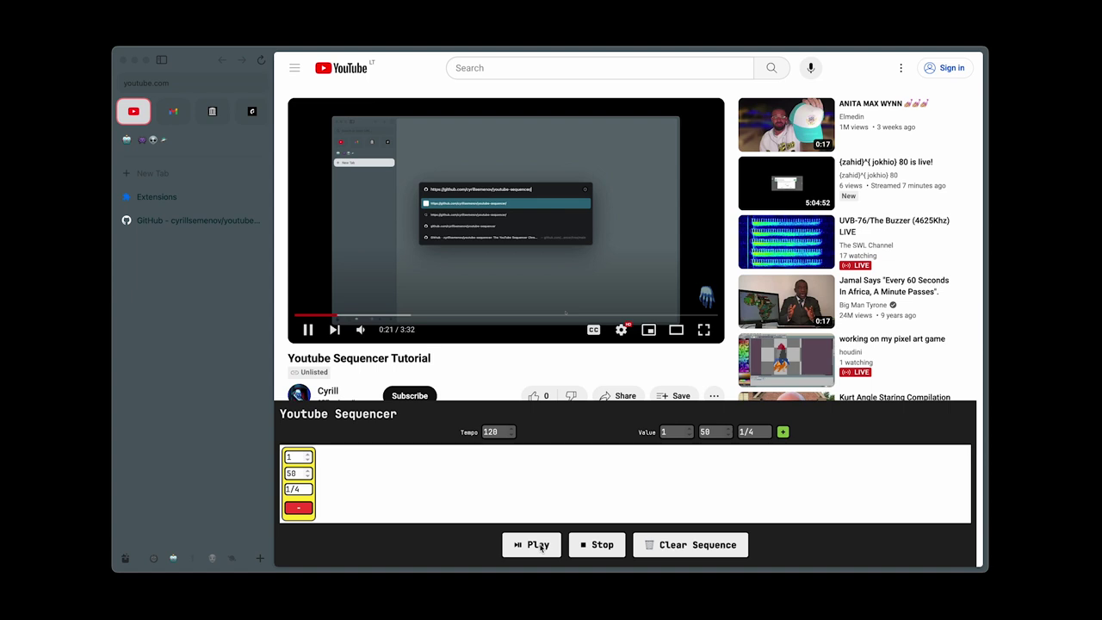
click(308, 455)
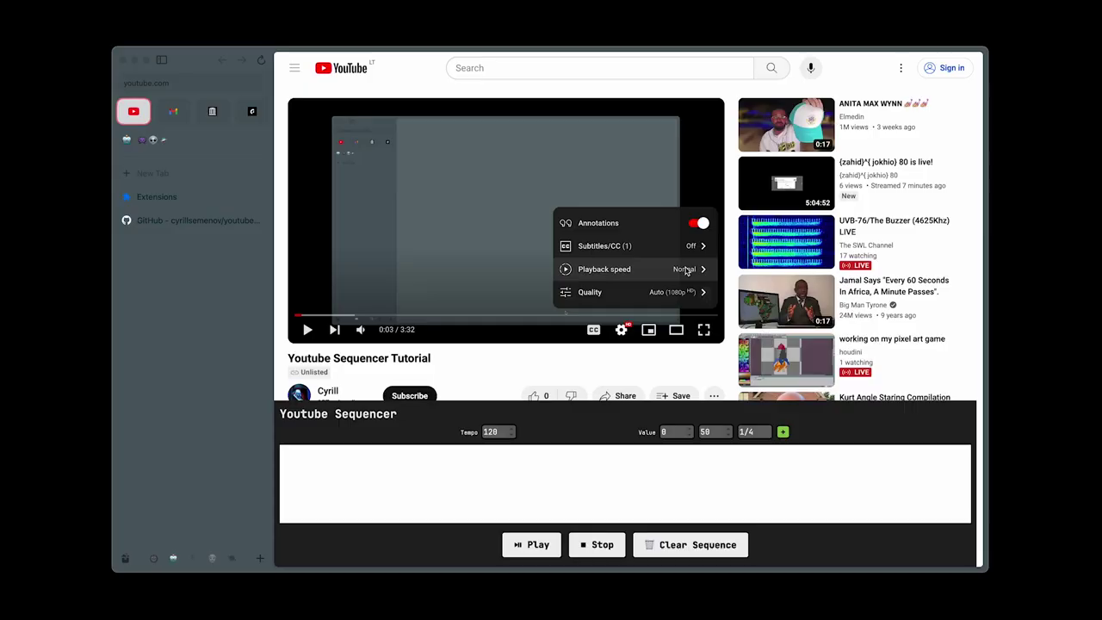
Look through the video's playback speed options in the settings menu.
click(686, 271)
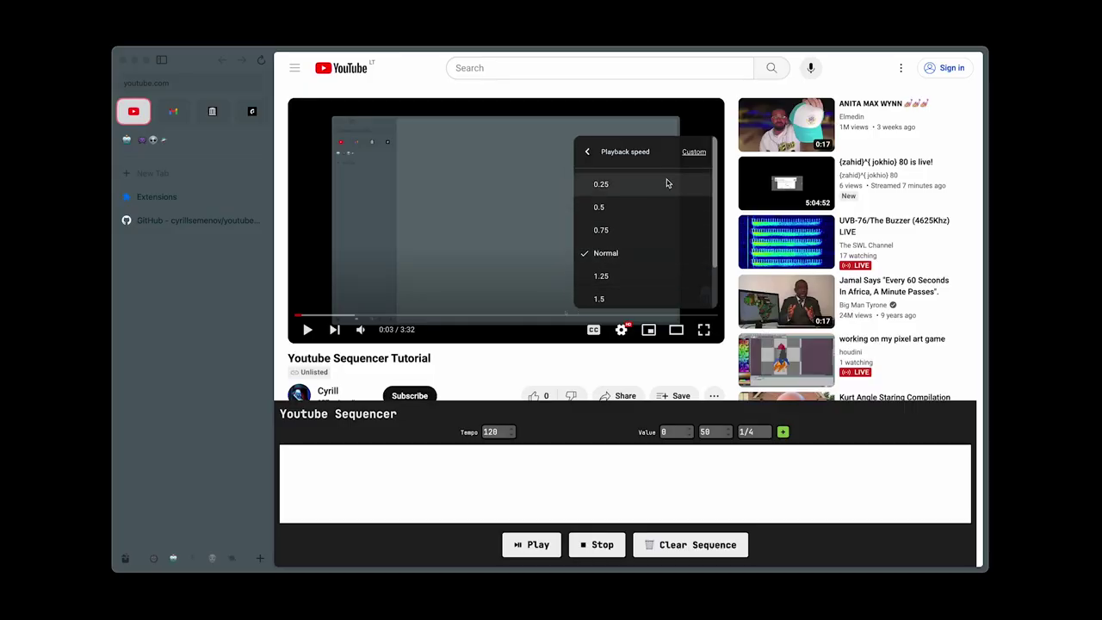
scroll(653, 296, down, 1)
scroll(653, 296, down, 1)
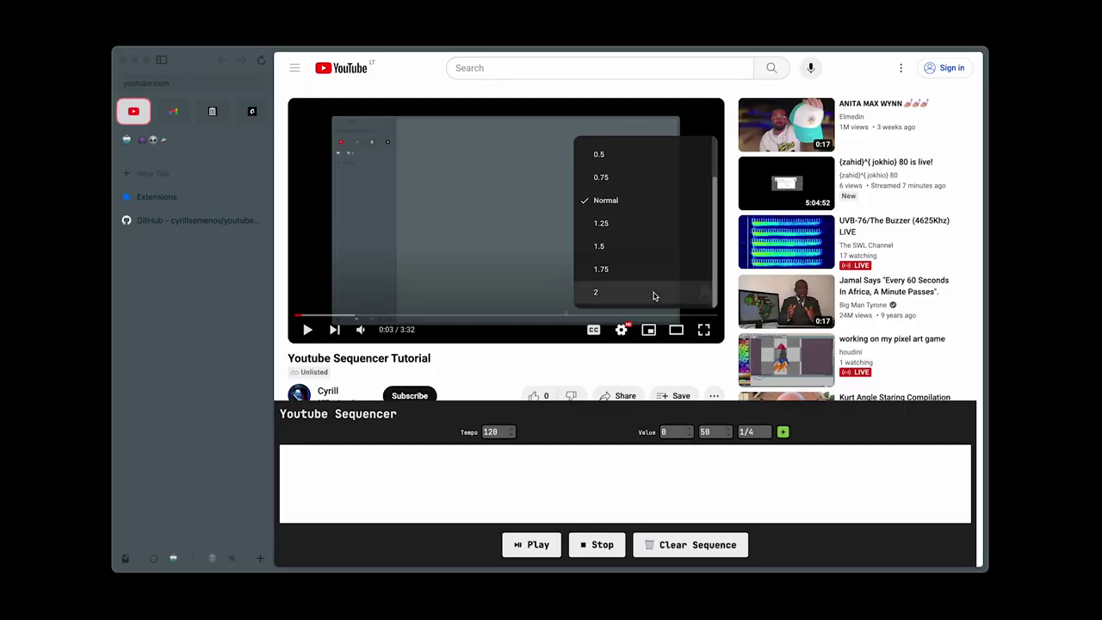
scroll(653, 296, up, 2)
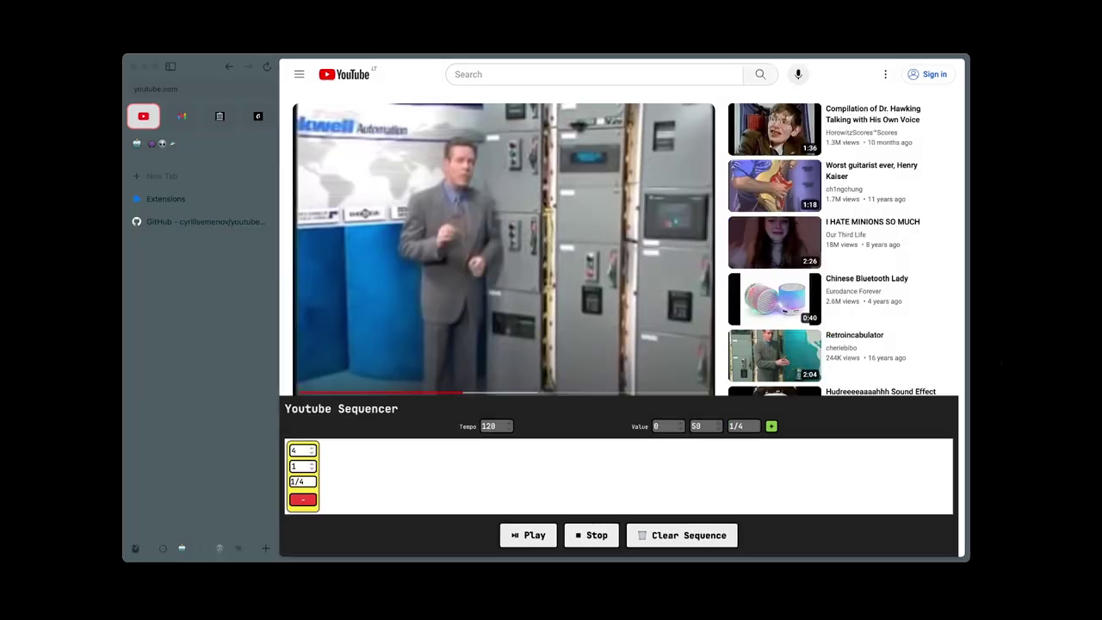
Retype the sequencer step's second value and nudge it upward with the Up arrow key.
click(300, 465)
text(00)
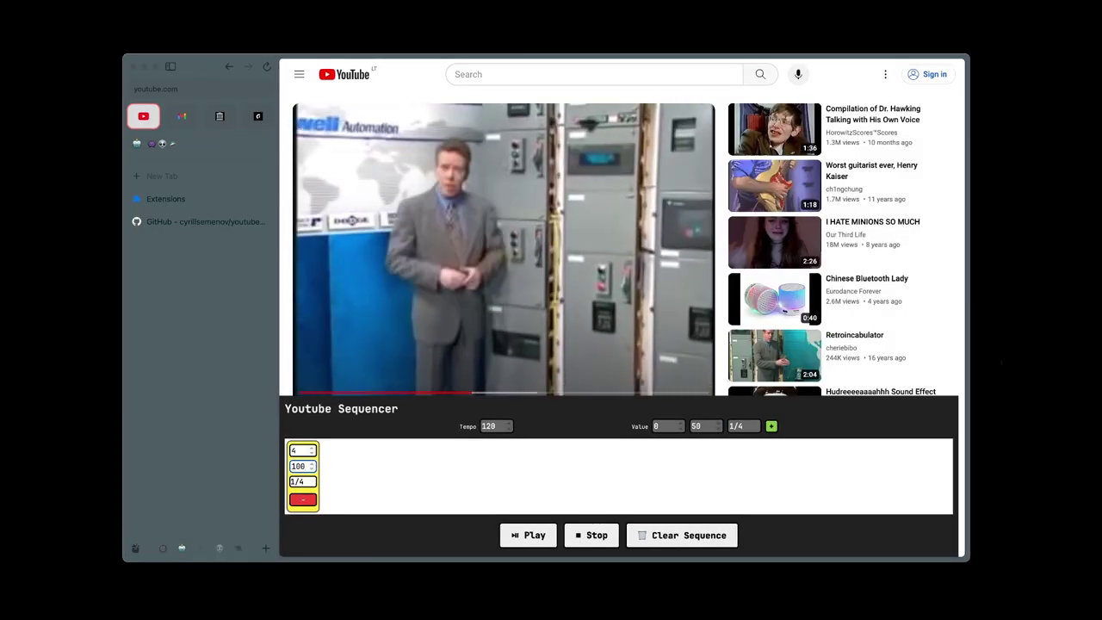
key(super+a)
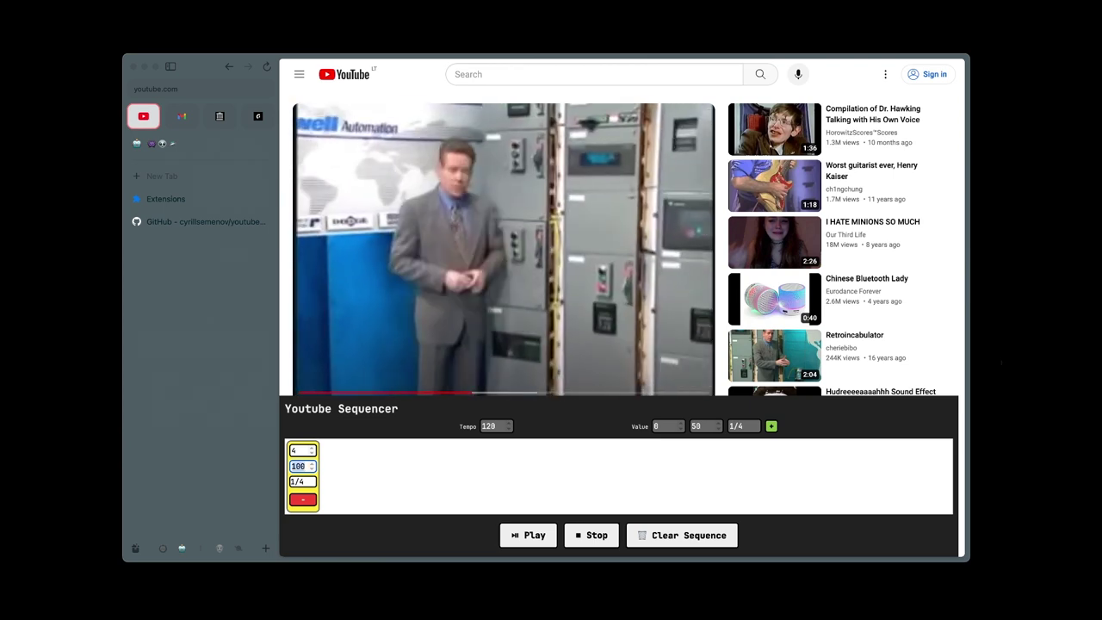
text(0)
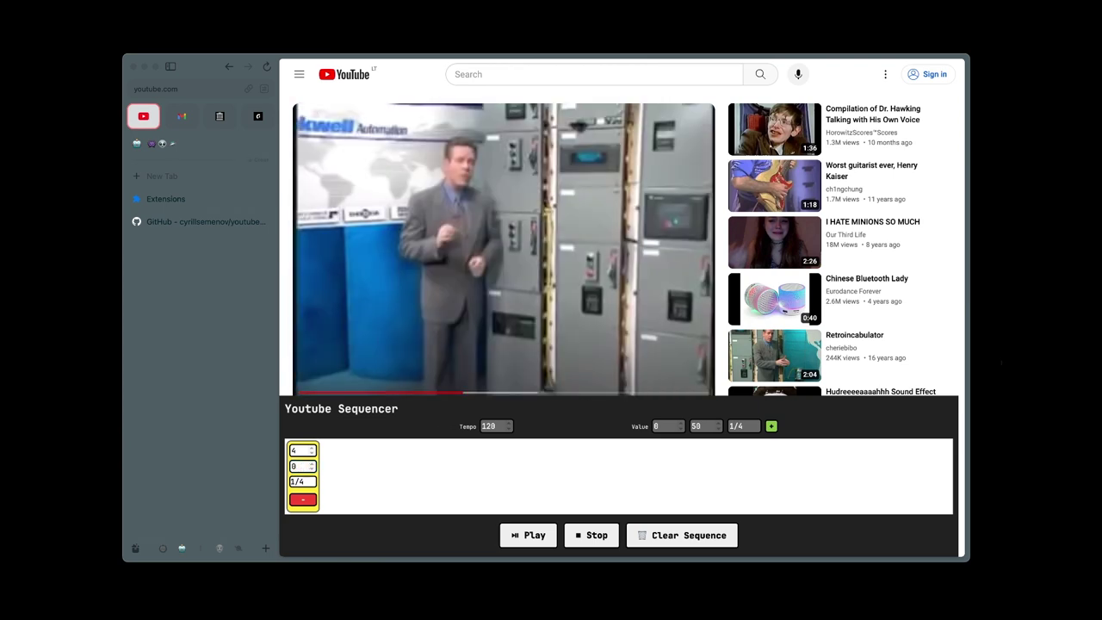
key(super+a)
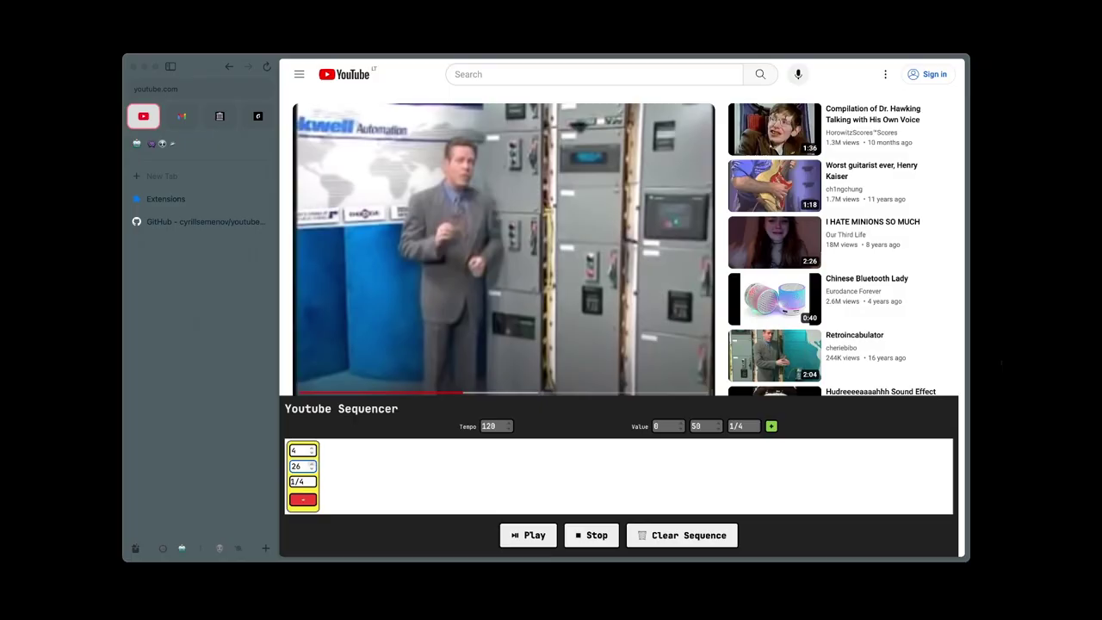
key(Up)
key(Up)
key(Up)
key(Up)
key(Up)
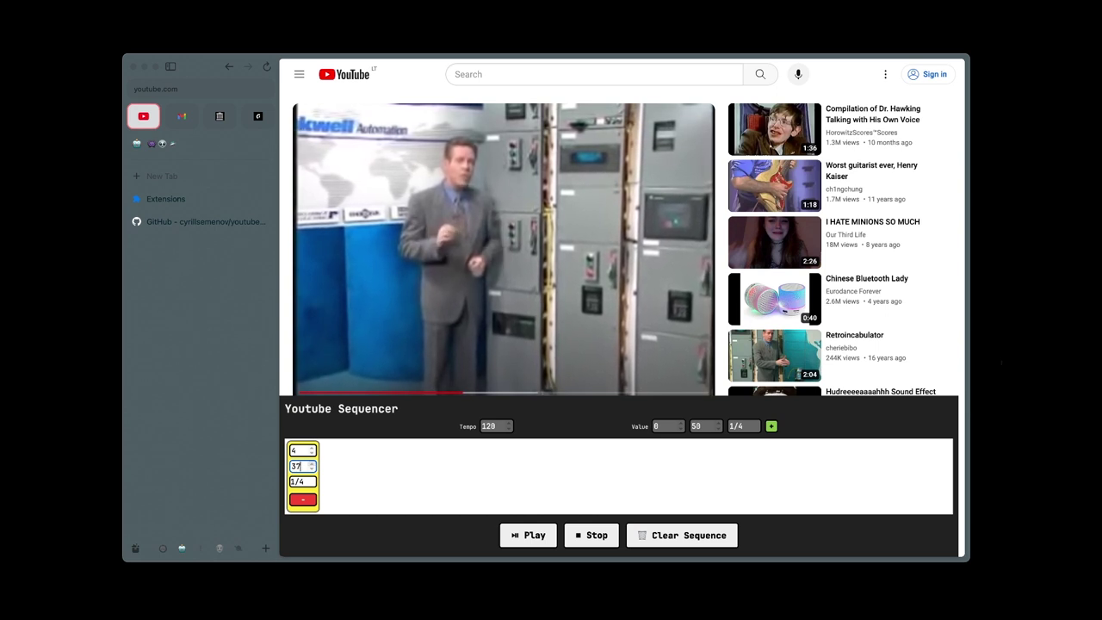
key(Up)
key(Up)
key(Up)
key(Up)
key(Up)
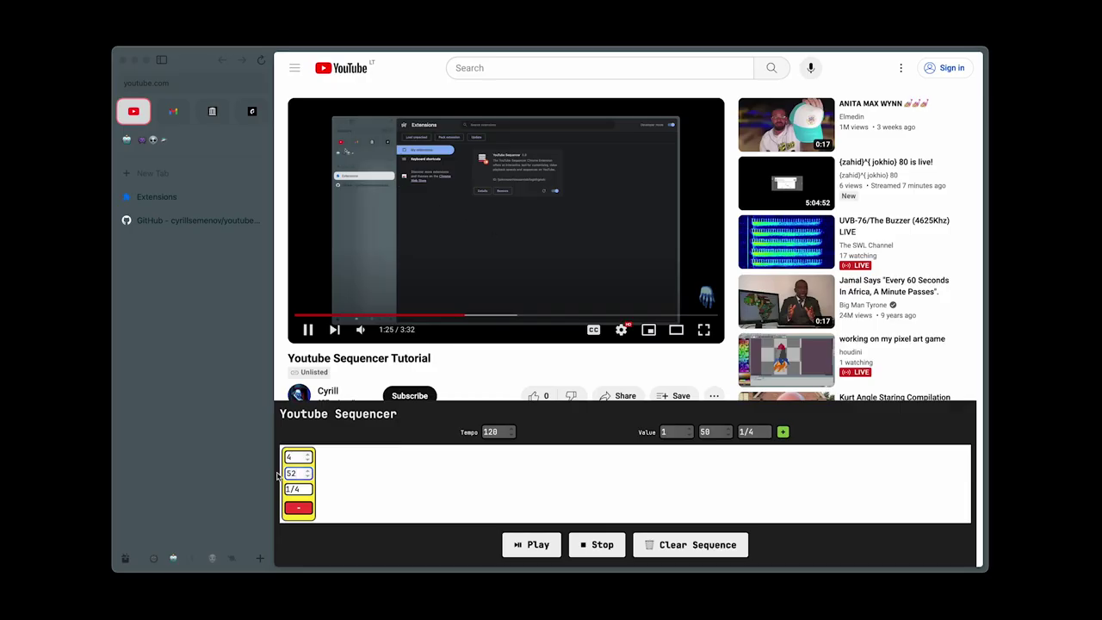
Set the sequencer step's second value to 1 so it reads 4, 1, 1/4.
click(308, 453)
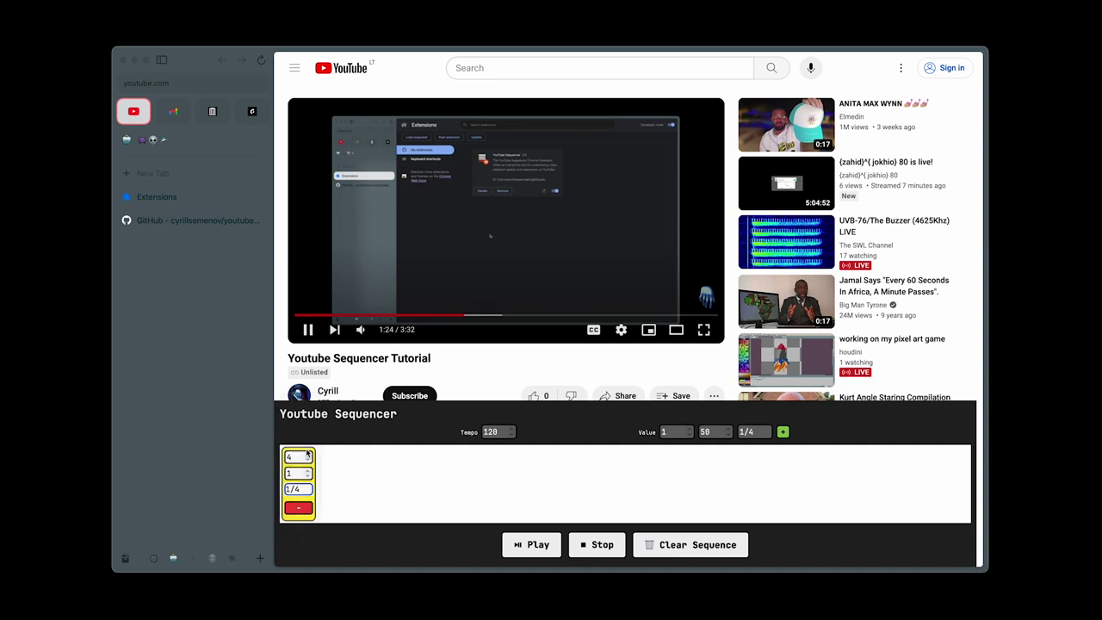